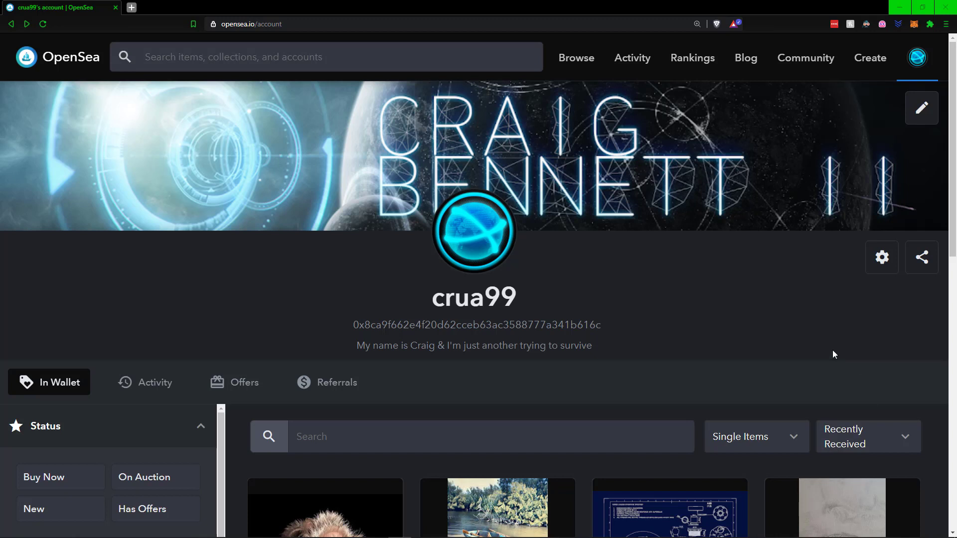
- Check the accounts available in the MetaMask wallet extension, then close it
{"action": "mouse_move", "coordinate": [872, 58]}
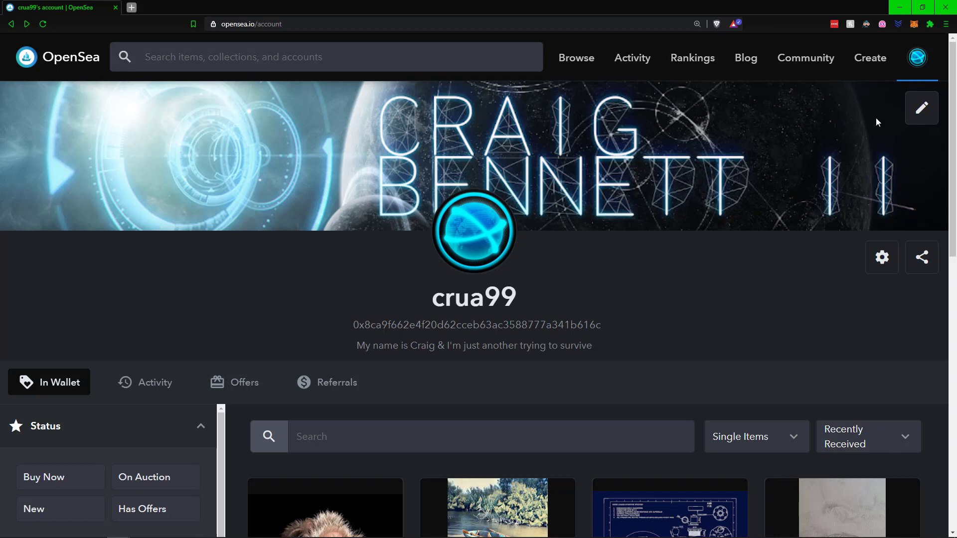
{"action": "left_click", "coordinate": [913, 25]}
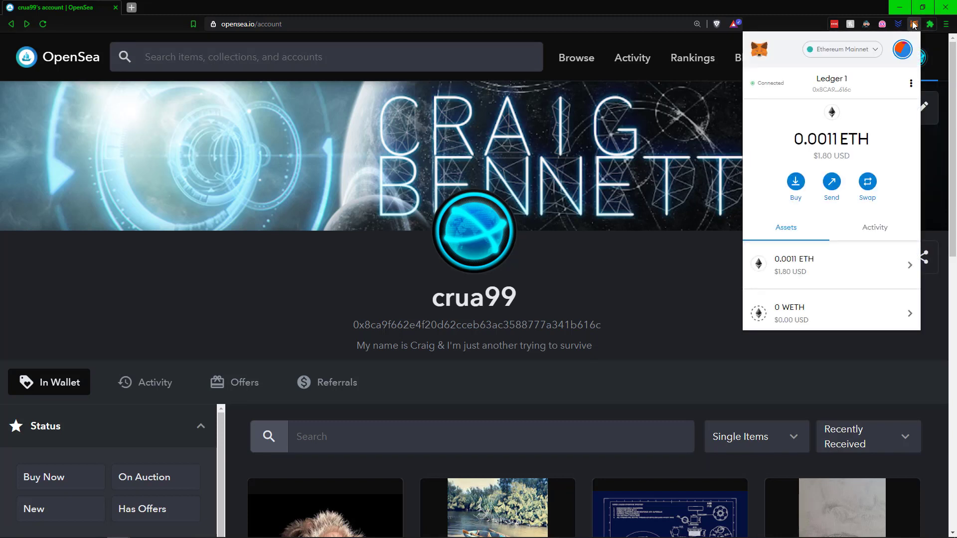
{"action": "left_click", "coordinate": [906, 52]}
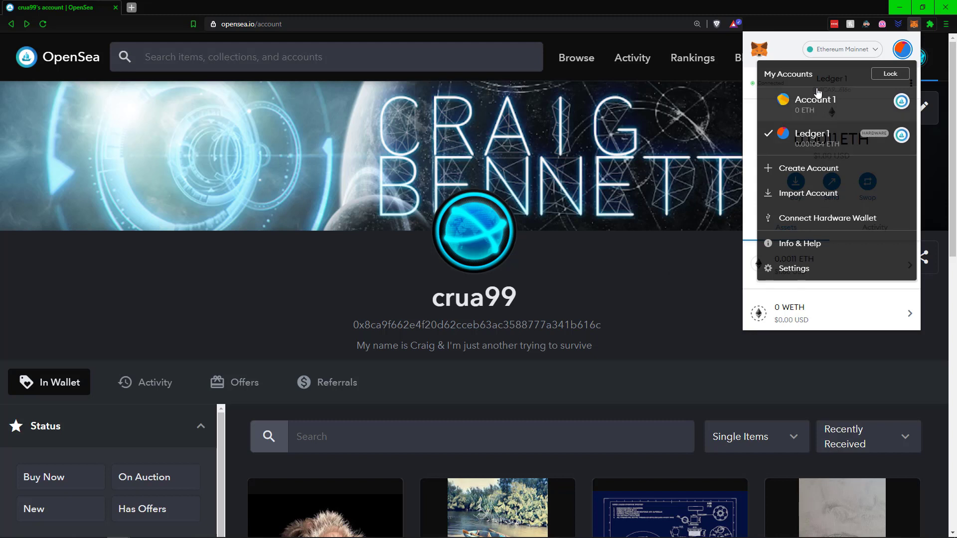
{"action": "left_click", "coordinate": [659, 243]}
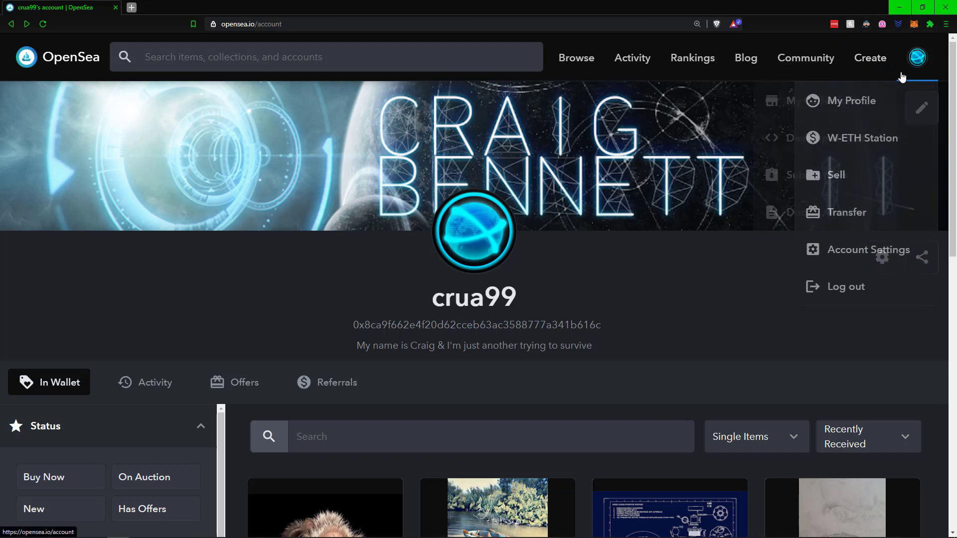
- Open the existing collection from the collection manager and start adding a new item to it
{"action": "left_click", "coordinate": [867, 70]}
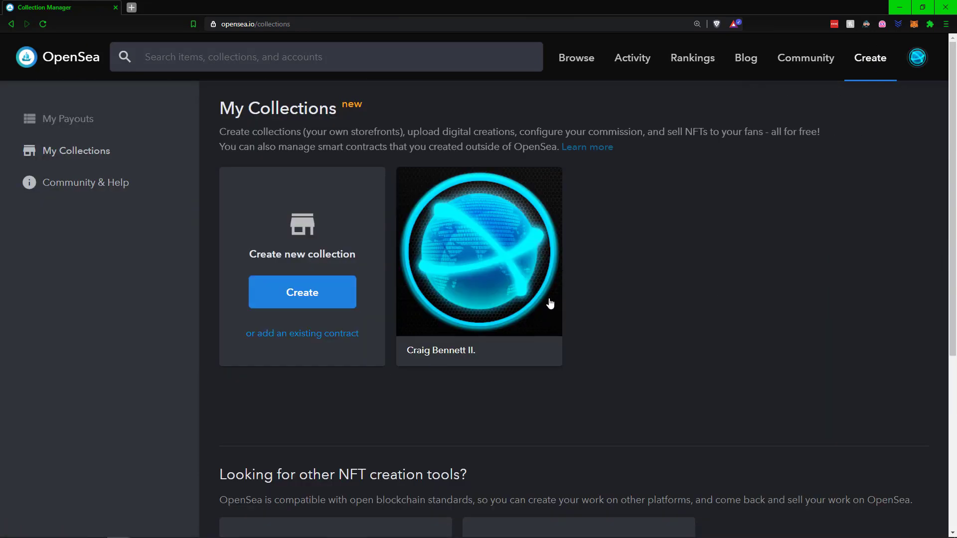
{"action": "left_click", "coordinate": [550, 304]}
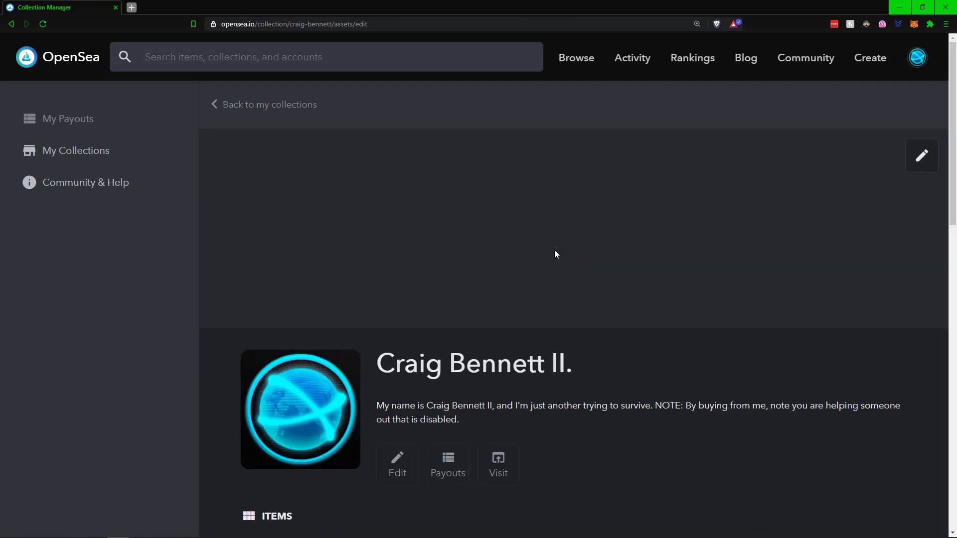
{"action": "scroll", "coordinate": [518, 439], "scroll_direction": "down", "scroll_amount": 3}
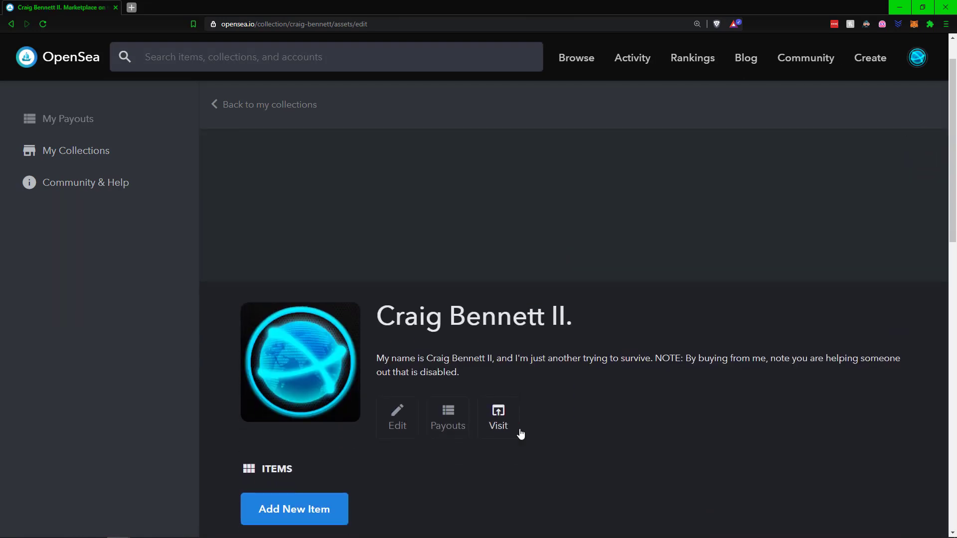
{"action": "left_click", "coordinate": [327, 408]}
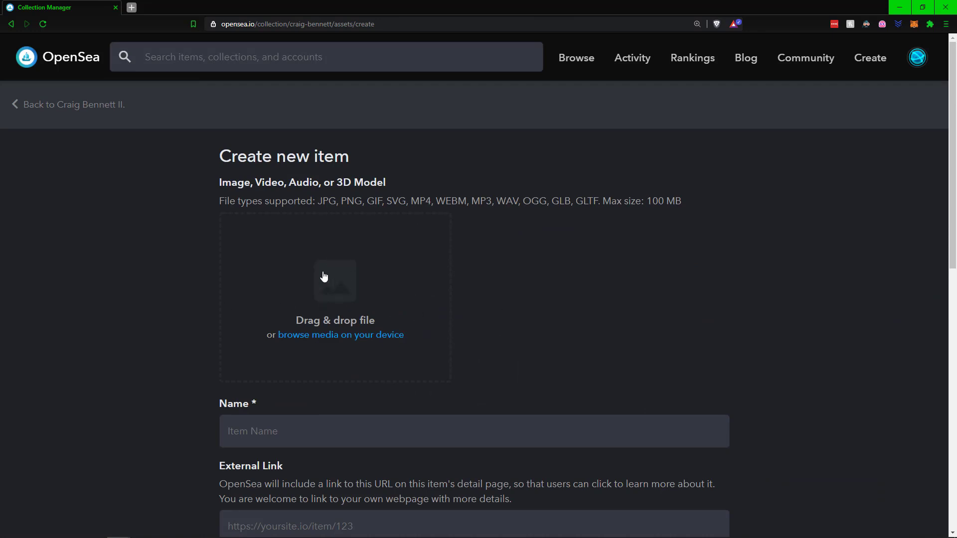
- Examine the supported file types and maximum upload size on the new item form
{"action": "left_click_drag", "start_coordinate": [203, 199], "coordinate": [671, 243]}
{"action": "left_click", "coordinate": [426, 175]}
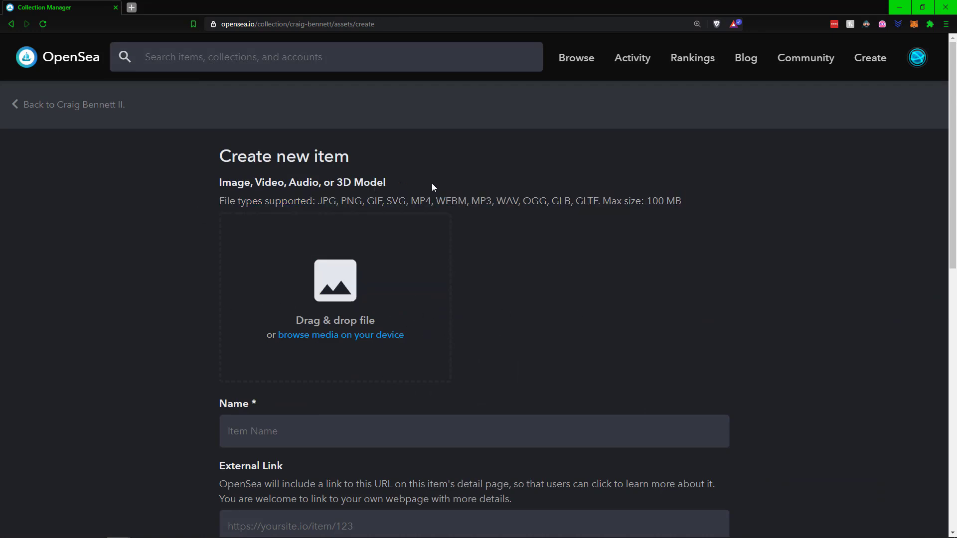
{"action": "double_click", "coordinate": [421, 201]}
{"action": "left_click", "coordinate": [395, 210]}
{"action": "double_click", "coordinate": [397, 201]}
{"action": "left_click", "coordinate": [616, 207]}
{"action": "left_click_drag", "start_coordinate": [333, 204], "coordinate": [576, 202]}
{"action": "left_click", "coordinate": [611, 201]}
{"action": "left_click_drag", "start_coordinate": [320, 201], "coordinate": [632, 212]}
{"action": "left_click", "coordinate": [616, 230]}
{"action": "scroll", "coordinate": [635, 293], "scroll_direction": "down", "scroll_amount": 3}
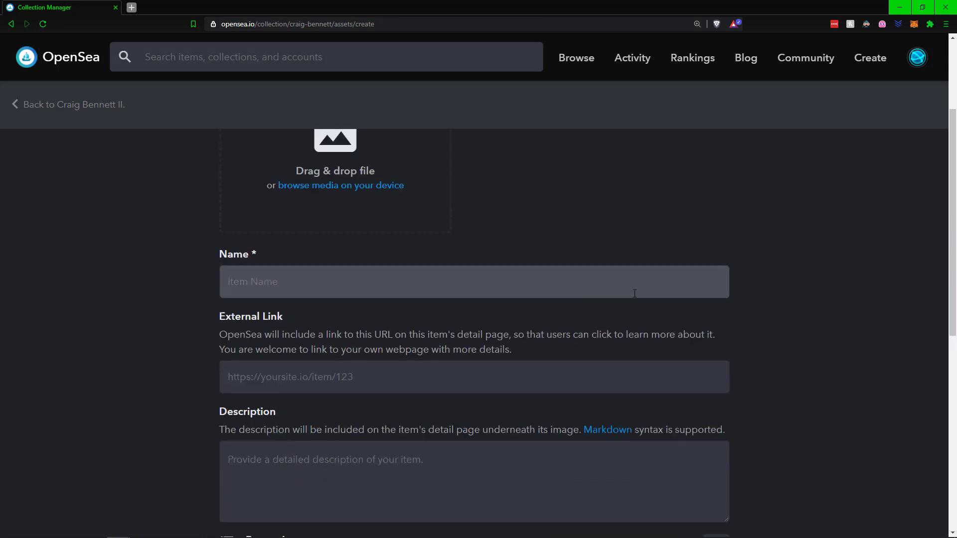
{"action": "scroll", "coordinate": [666, 275], "scroll_direction": "up", "scroll_amount": 3}
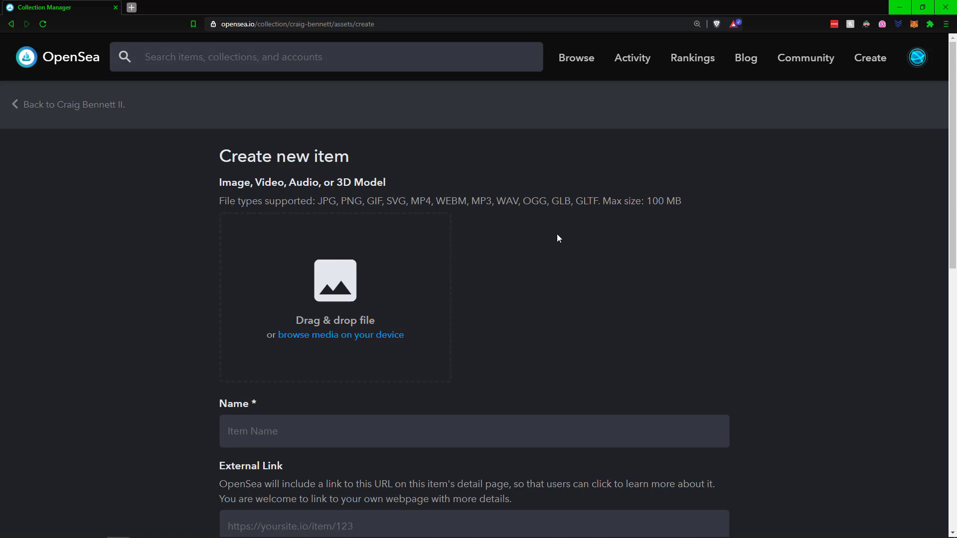
- Review the new item's name, external link, description, traits, unlockable content and supply fields
{"action": "scroll", "coordinate": [561, 240], "scroll_direction": "down", "scroll_amount": 4}
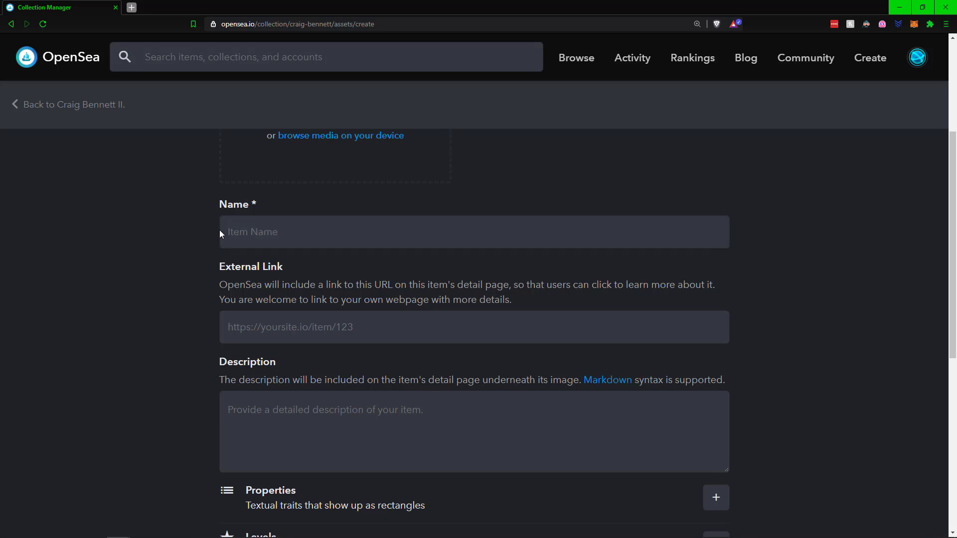
{"action": "left_click", "coordinate": [326, 456]}
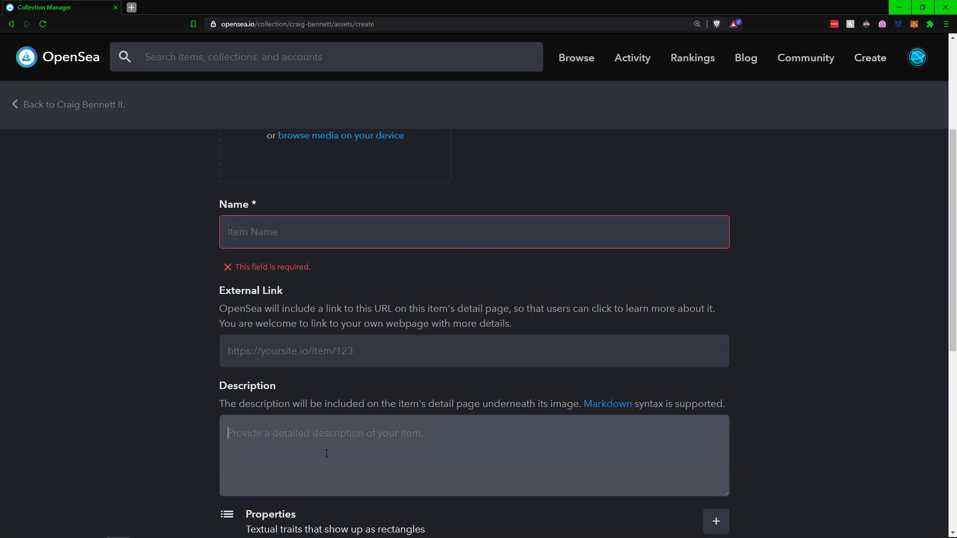
{"action": "left_click", "coordinate": [339, 351]}
{"action": "scroll", "coordinate": [389, 361], "scroll_direction": "down", "scroll_amount": 5}
{"action": "left_click", "coordinate": [354, 178]}
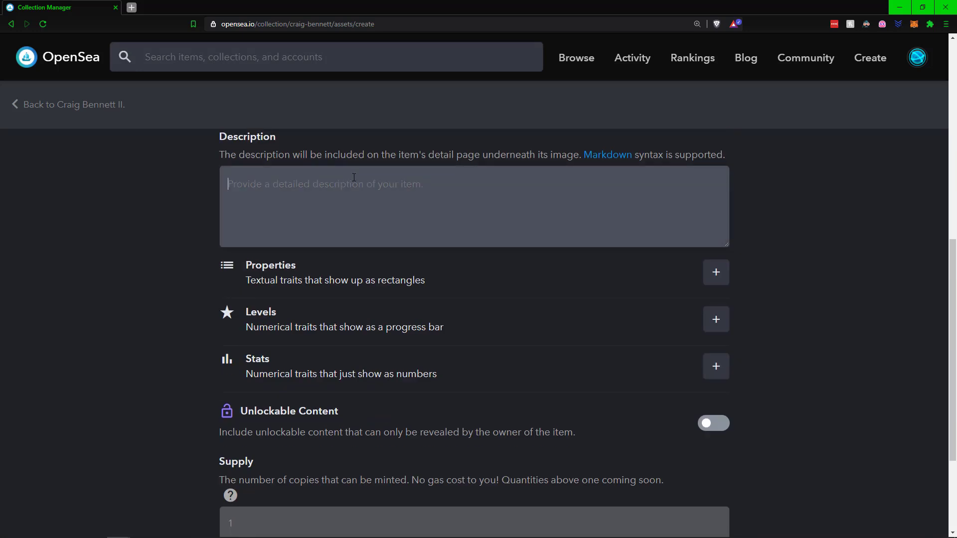
{"action": "scroll", "coordinate": [400, 223], "scroll_direction": "down", "scroll_amount": 3}
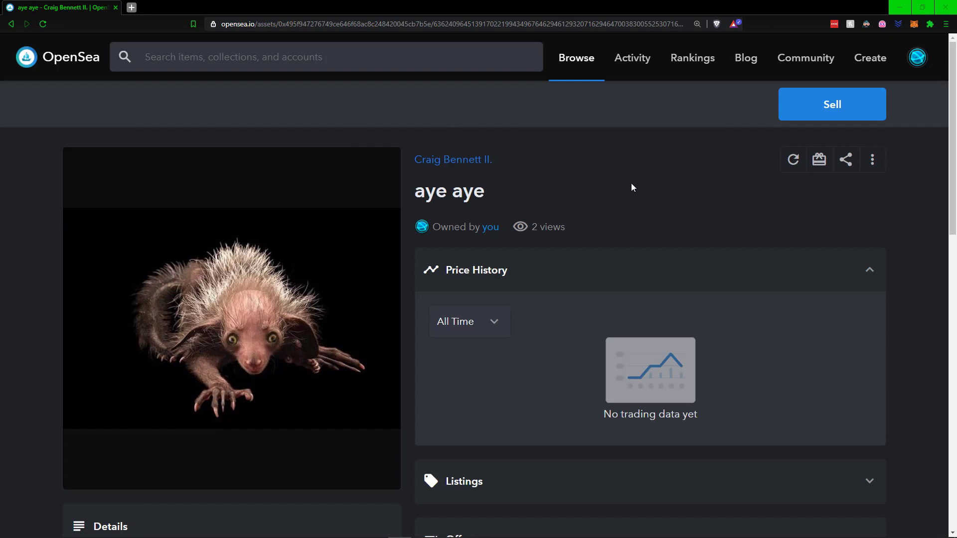
- Open the sale setup for the aye aye item and examine the Highest Bid auction's minimum bid, reserve price and expiration settings
{"action": "left_click", "coordinate": [832, 104]}
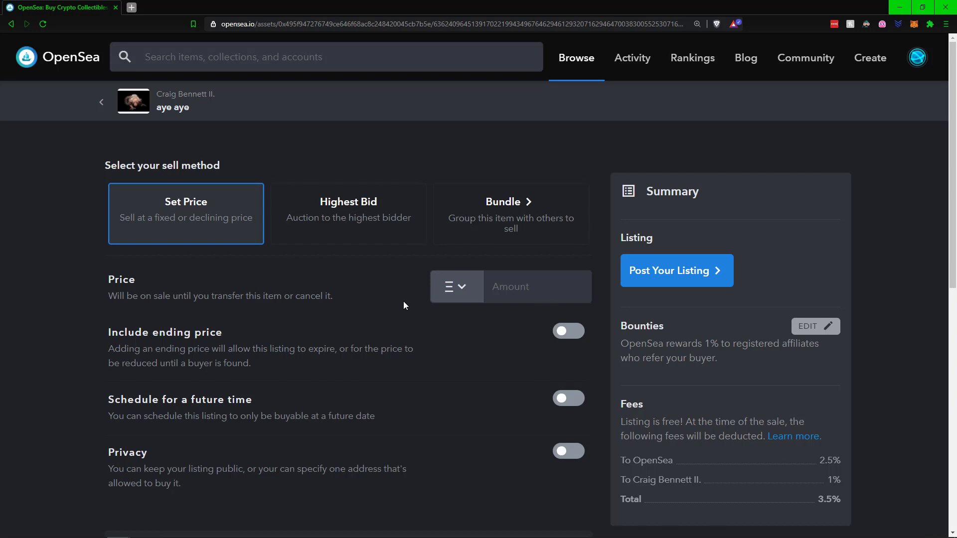
{"action": "left_click", "coordinate": [390, 219]}
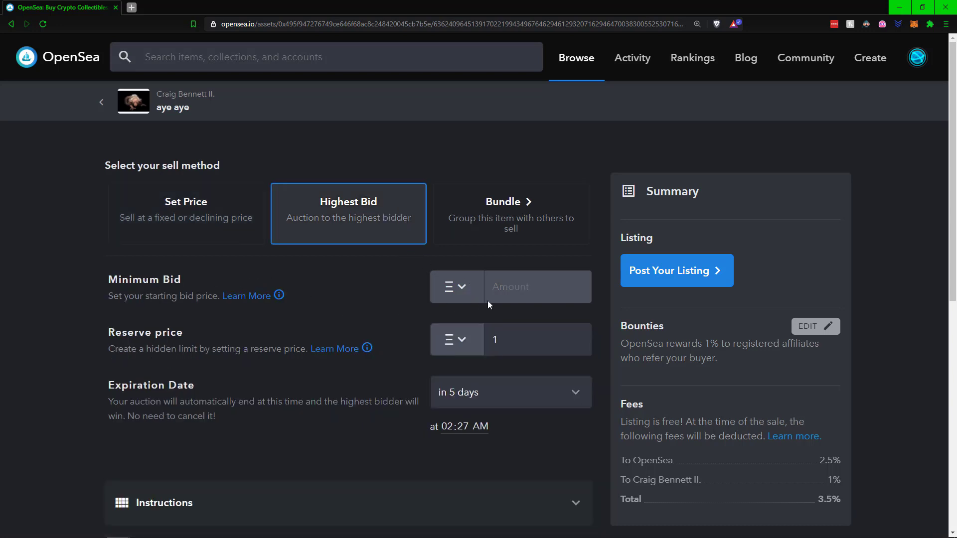
{"action": "left_click", "coordinate": [492, 326]}
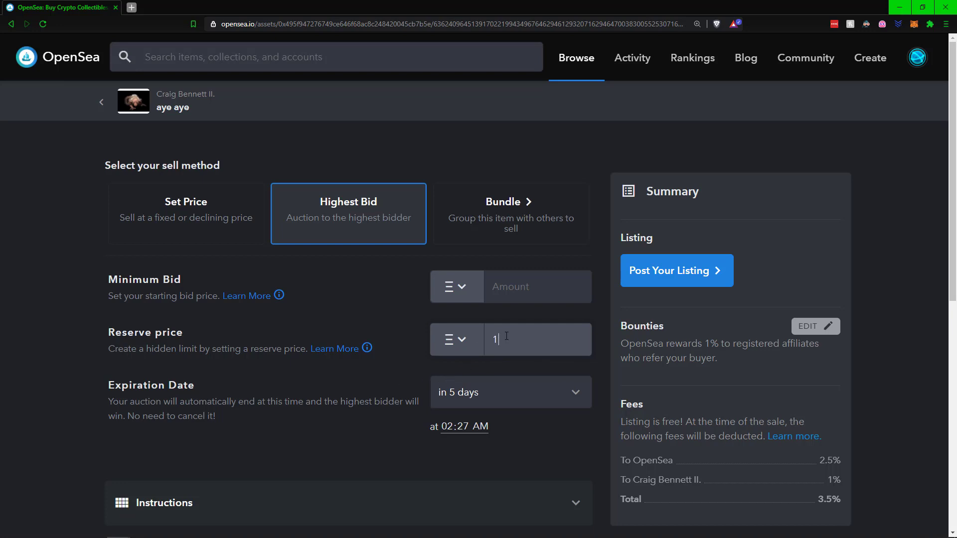
{"action": "double_click", "coordinate": [507, 336]}
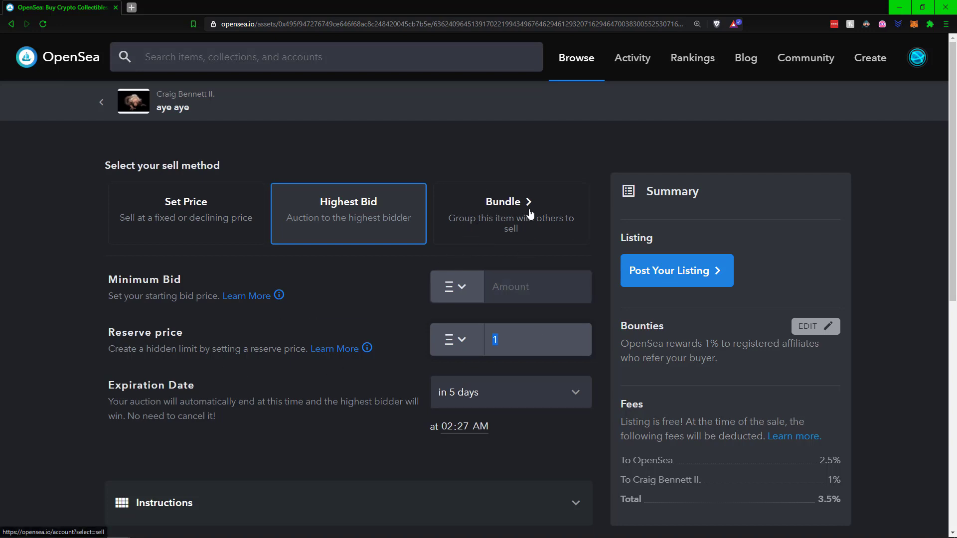
{"action": "left_click", "coordinate": [471, 399]}
{"action": "left_click", "coordinate": [476, 399]}
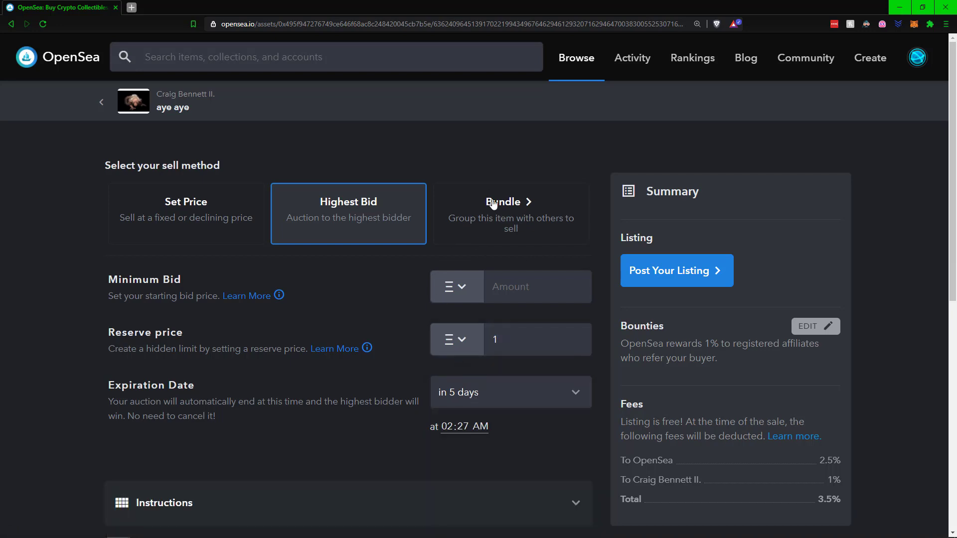
- View the Bundle sell method, return to the aye aye sale setup and review the Set Price options
{"action": "left_click", "coordinate": [494, 204]}
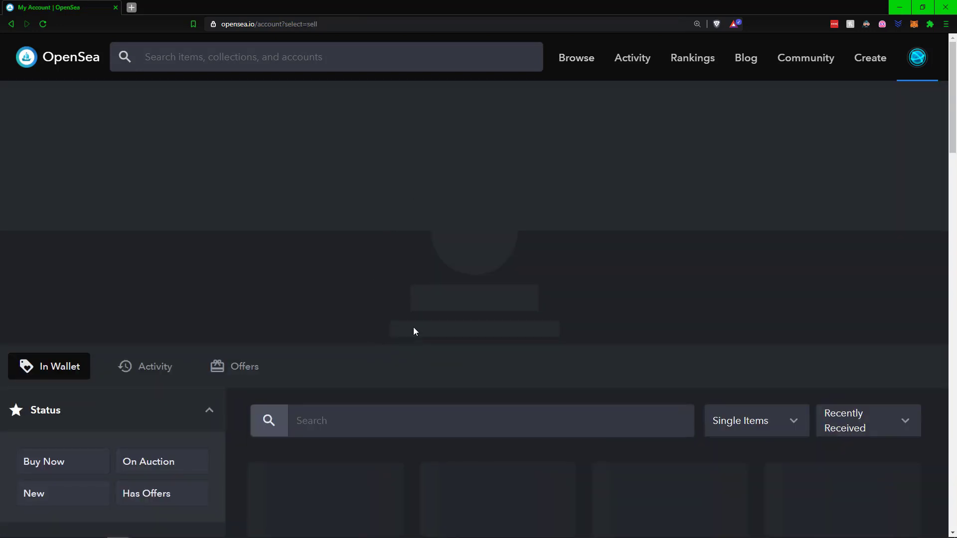
{"action": "key", "text": "alt+Left"}
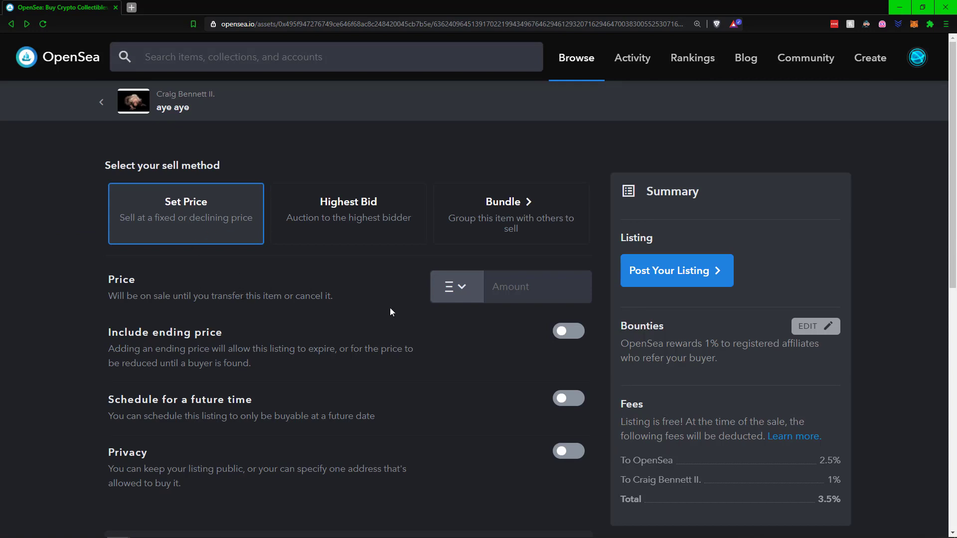
{"action": "scroll", "coordinate": [330, 326], "scroll_direction": "down", "scroll_amount": 2}
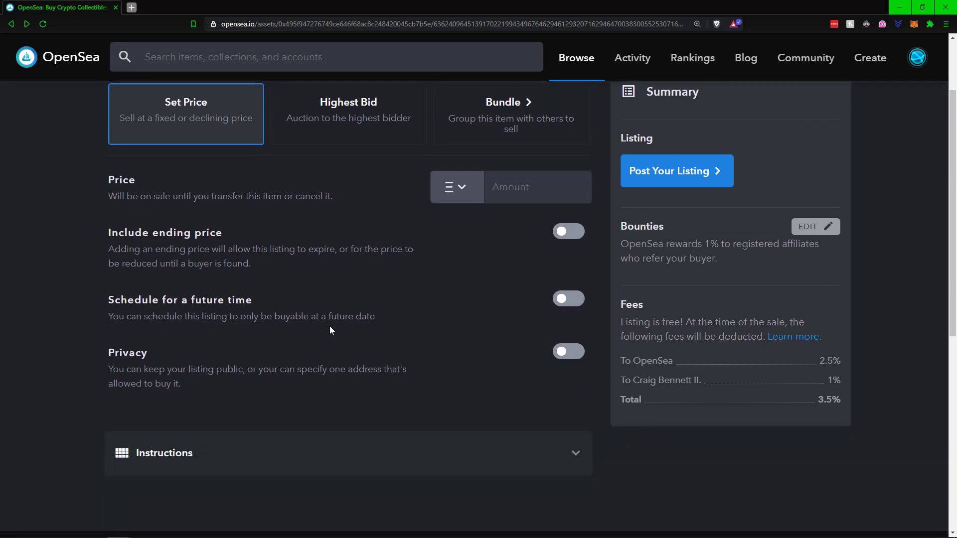
{"action": "scroll", "coordinate": [330, 327], "scroll_direction": "up", "scroll_amount": 2}
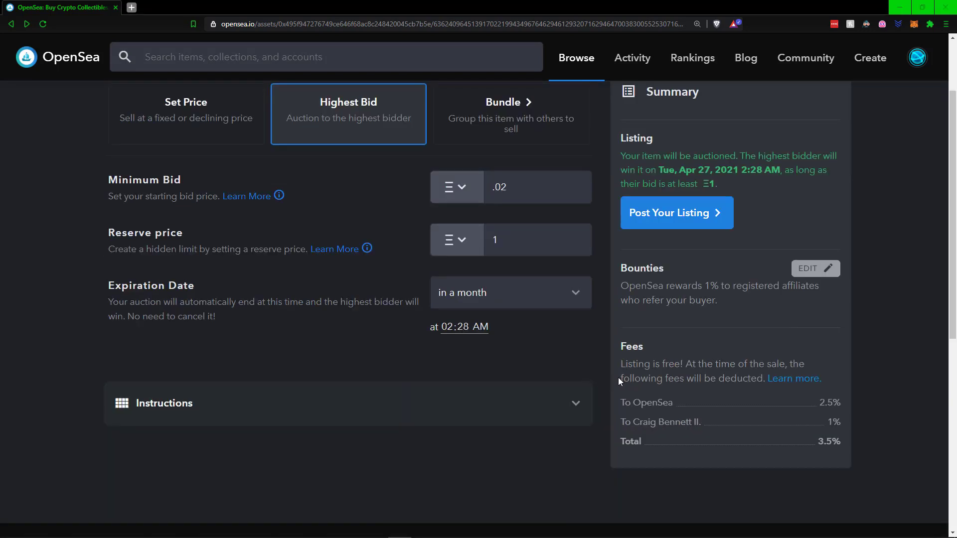
- Review the sale fees, post the aye aye auction listing and sign the MetaMask signature request
{"action": "left_click_drag", "start_coordinate": [621, 378], "coordinate": [801, 435]}
{"action": "left_click", "coordinate": [687, 404]}
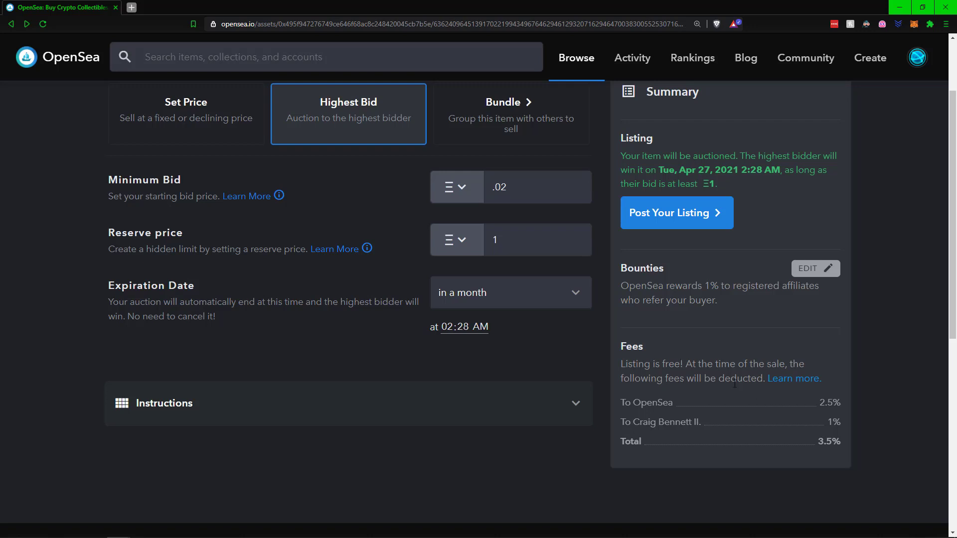
{"action": "scroll", "coordinate": [735, 384], "scroll_direction": "up", "scroll_amount": 2}
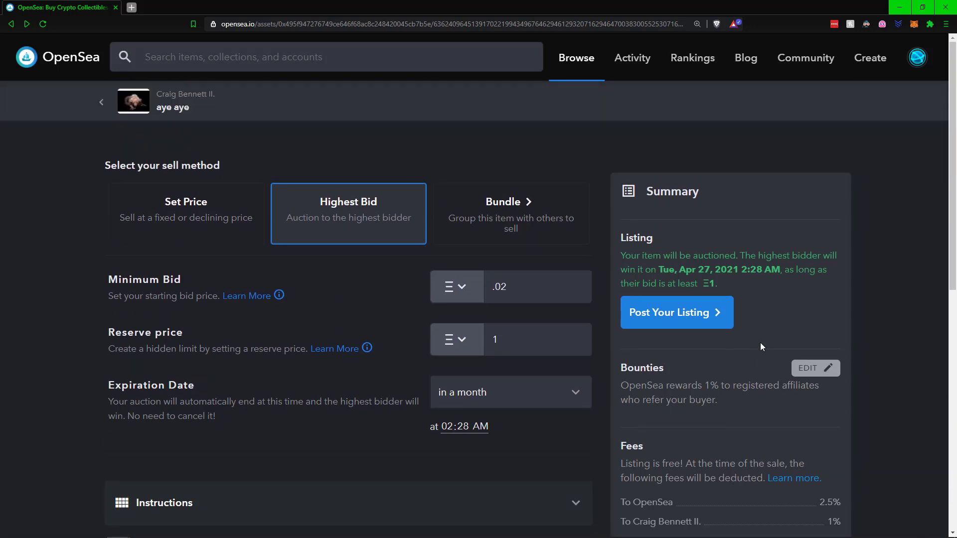
{"action": "left_click", "coordinate": [690, 321]}
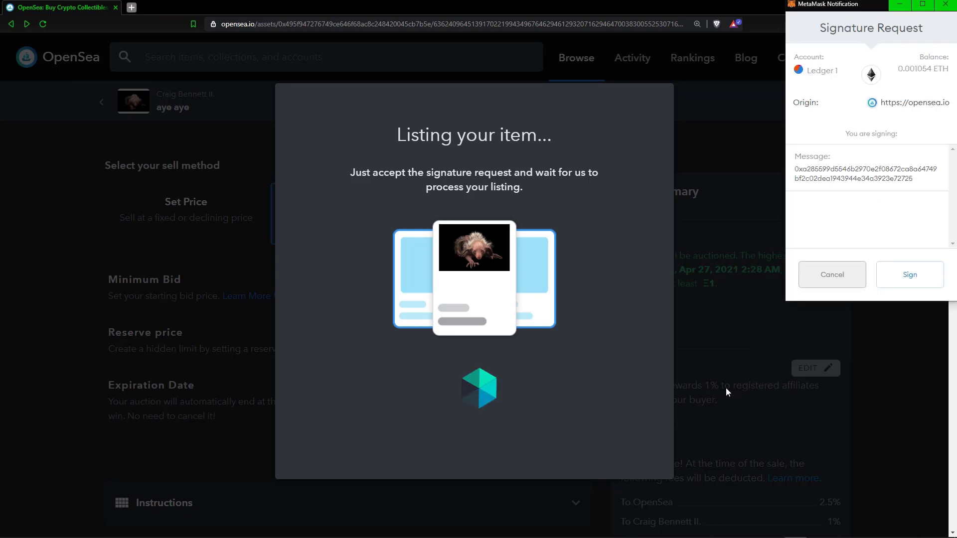
{"action": "left_click", "coordinate": [934, 278]}
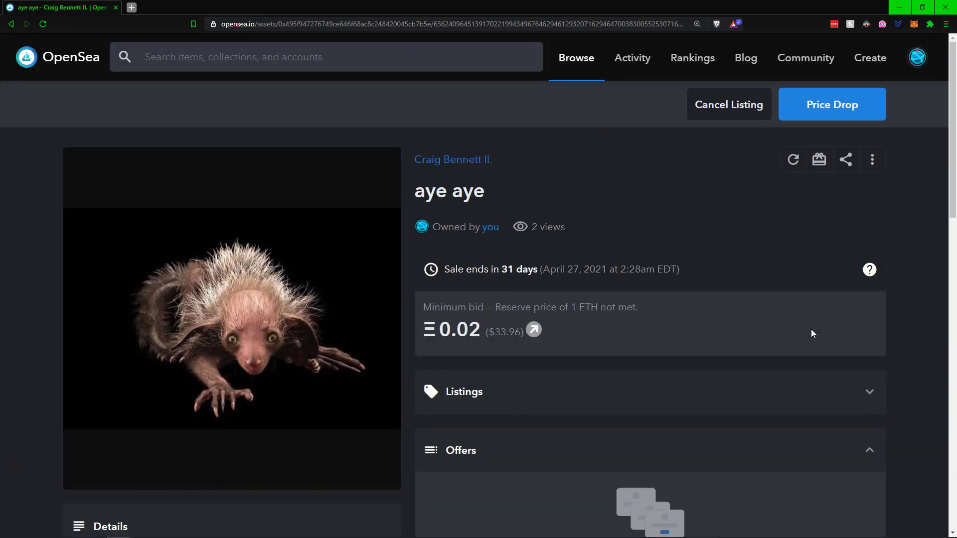
- Examine the posted aye aye listing's offers, price history, minimum bid and reserve price status
{"action": "scroll", "coordinate": [801, 324], "scroll_direction": "down", "scroll_amount": 9}
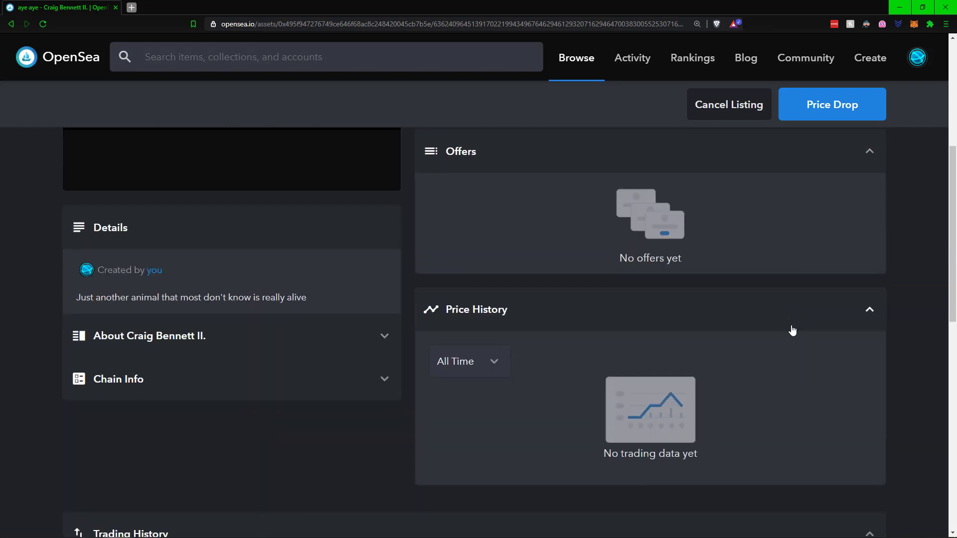
{"action": "scroll", "coordinate": [797, 331], "scroll_direction": "up", "scroll_amount": 6}
{"action": "scroll", "coordinate": [797, 331], "scroll_direction": "up", "scroll_amount": 3}
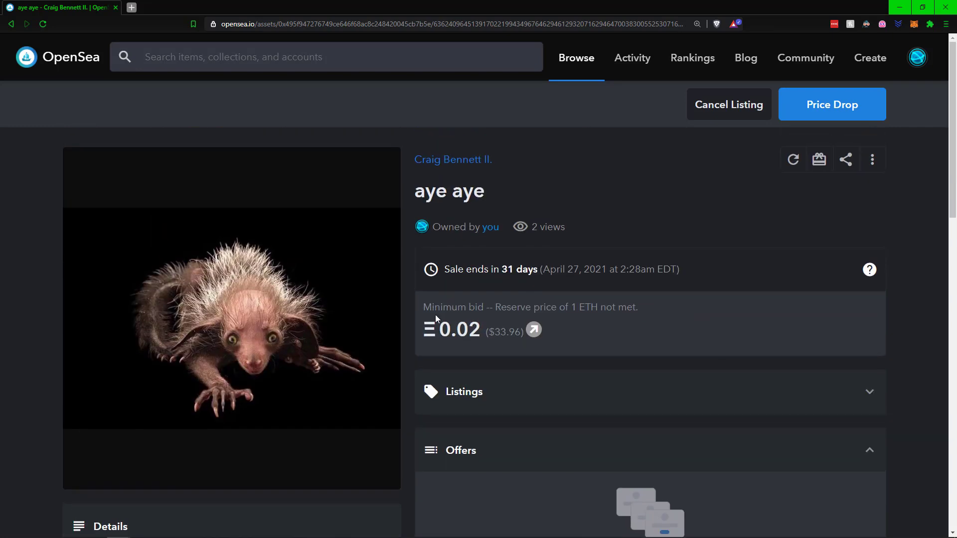
{"action": "left_click_drag", "start_coordinate": [449, 329], "coordinate": [515, 336]}
{"action": "left_click", "coordinate": [484, 340]}
{"action": "left_click", "coordinate": [563, 350]}
{"action": "left_click_drag", "start_coordinate": [571, 301], "coordinate": [619, 307]}
{"action": "left_click", "coordinate": [668, 318]}
{"action": "left_click", "coordinate": [852, 104]}
{"action": "left_click", "coordinate": [512, 176]}
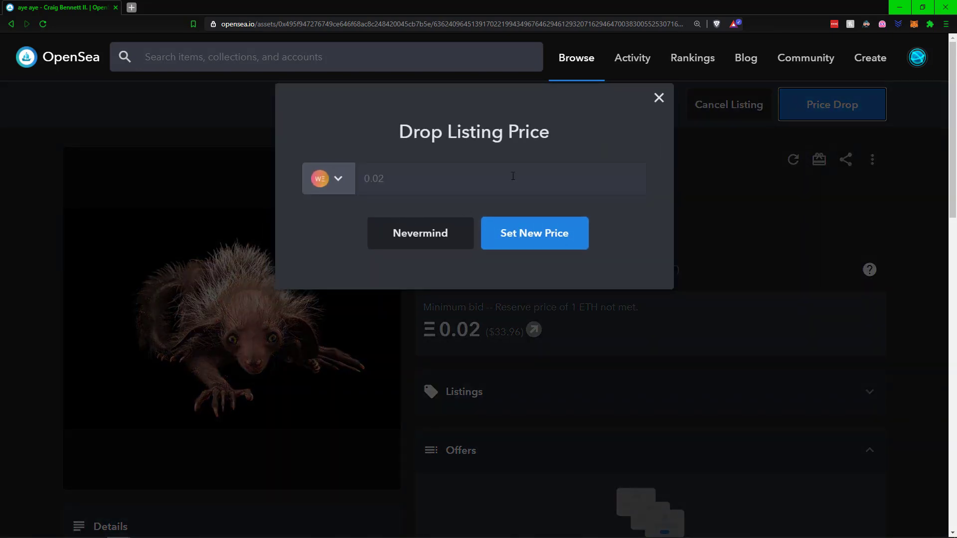
{"action": "left_click", "coordinate": [654, 100]}
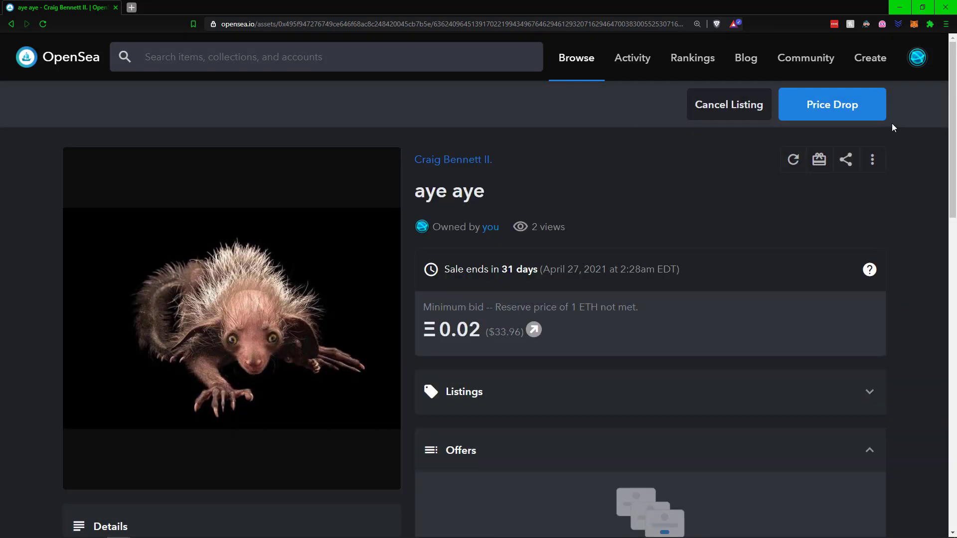
- Open the aye aye listing's price drop settings, view the available payment currencies and close them without setting a new price
{"action": "left_click", "coordinate": [841, 118]}
{"action": "left_click", "coordinate": [338, 180]}
{"action": "left_click", "coordinate": [338, 182]}
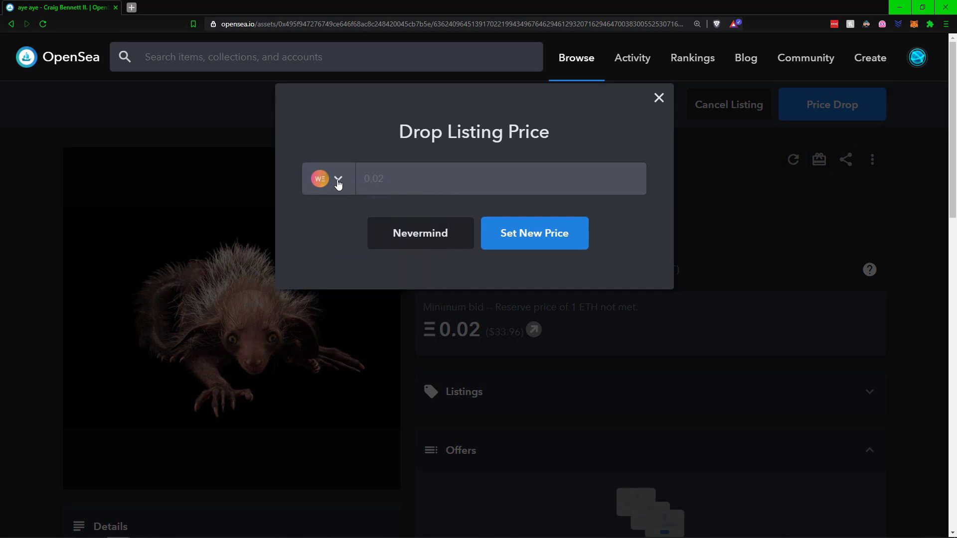
{"action": "left_click", "coordinate": [338, 181]}
{"action": "left_click", "coordinate": [338, 226]}
{"action": "left_click", "coordinate": [348, 174]}
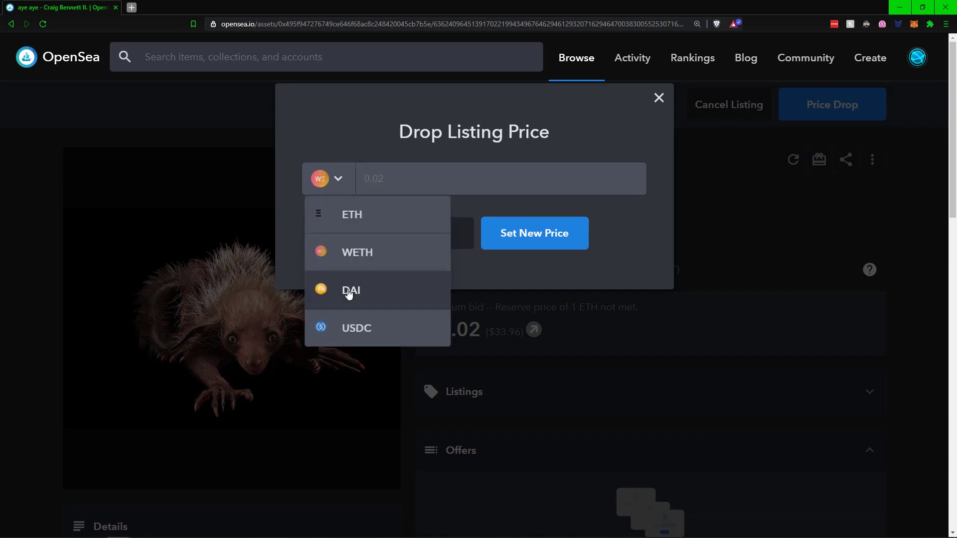
{"action": "left_click", "coordinate": [354, 219]}
{"action": "left_click", "coordinate": [342, 186]}
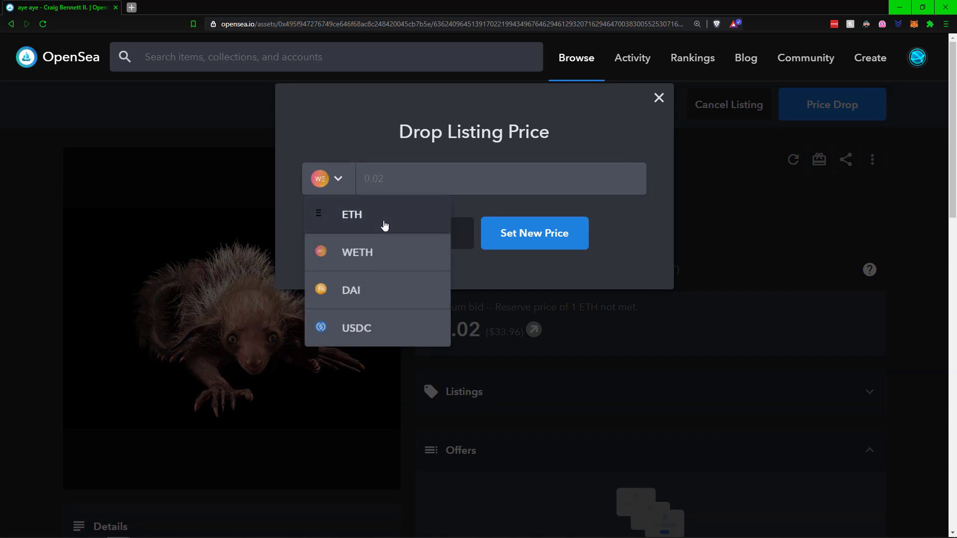
{"action": "left_click", "coordinate": [351, 322]}
{"action": "left_click", "coordinate": [817, 107]}
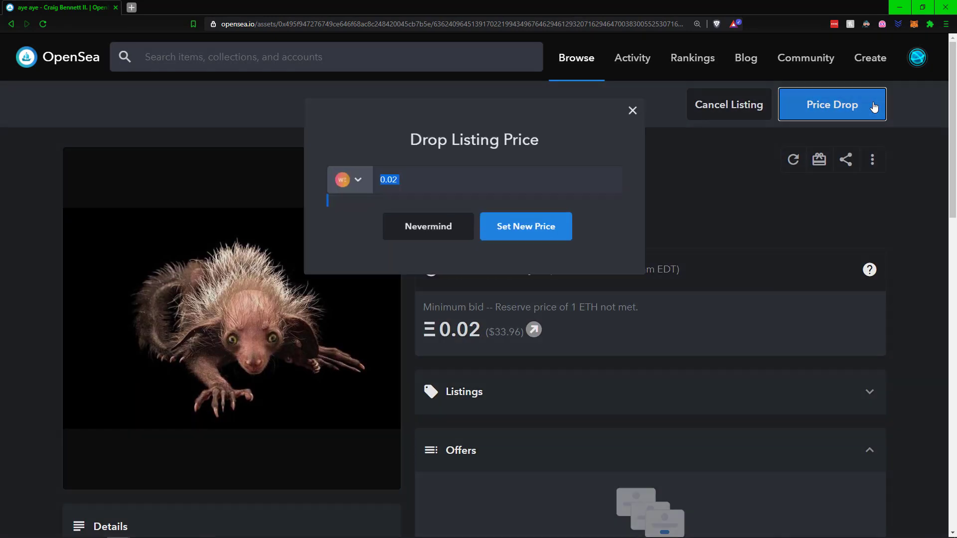
{"action": "left_click", "coordinate": [659, 97]}
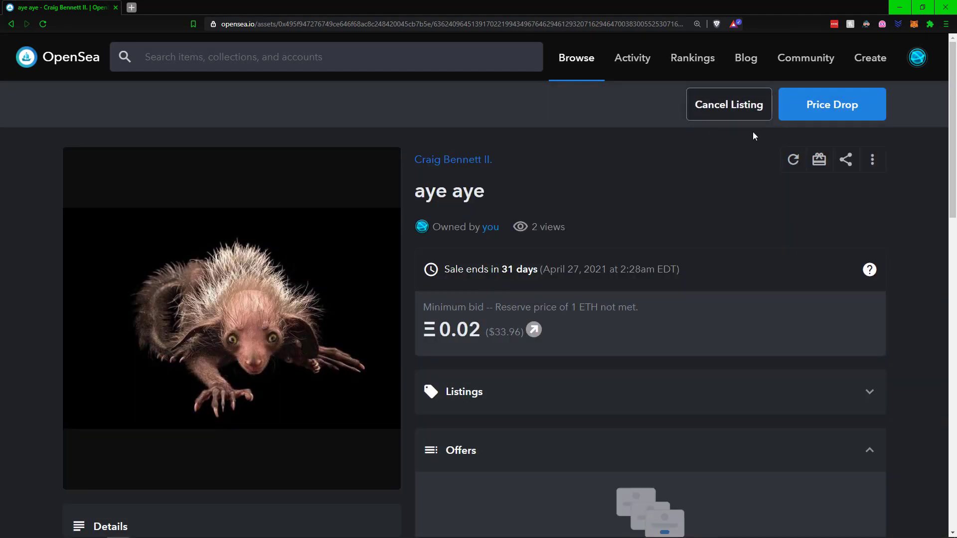
- Review the aye aye item page from its sale end date and minimum bid down to the details, offers and price history
{"action": "scroll", "coordinate": [594, 335], "scroll_direction": "down", "scroll_amount": 5}
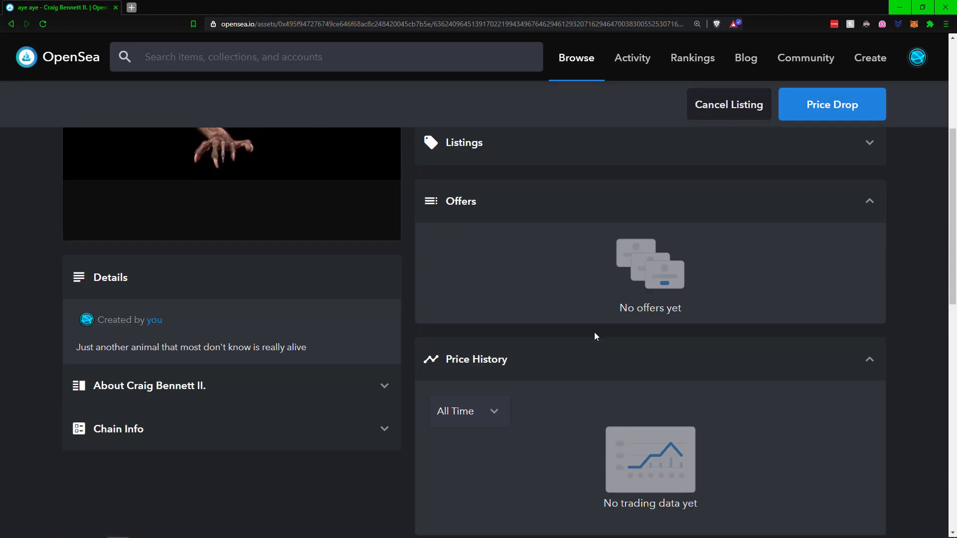
{"action": "scroll", "coordinate": [614, 334], "scroll_direction": "up", "scroll_amount": 5}
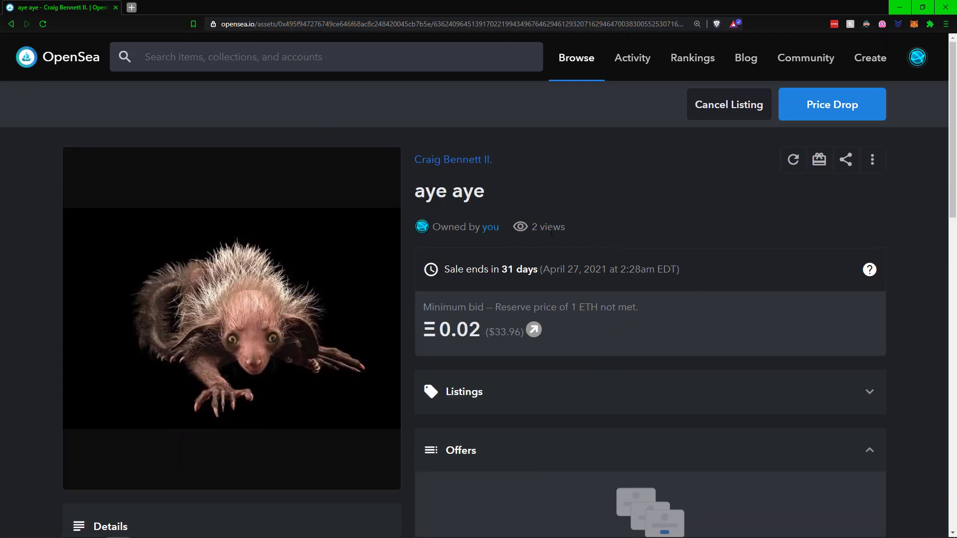
{"action": "right_click", "coordinate": [637, 223]}
{"action": "left_click", "coordinate": [665, 252]}
{"action": "scroll", "coordinate": [676, 324], "scroll_direction": "down", "scroll_amount": 3}
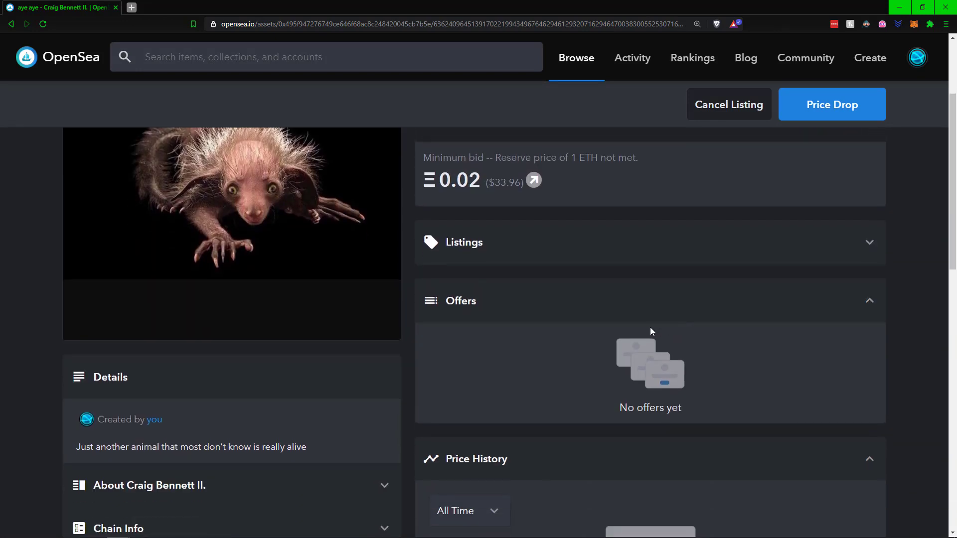
{"action": "scroll", "coordinate": [651, 331], "scroll_direction": "up", "scroll_amount": 3}
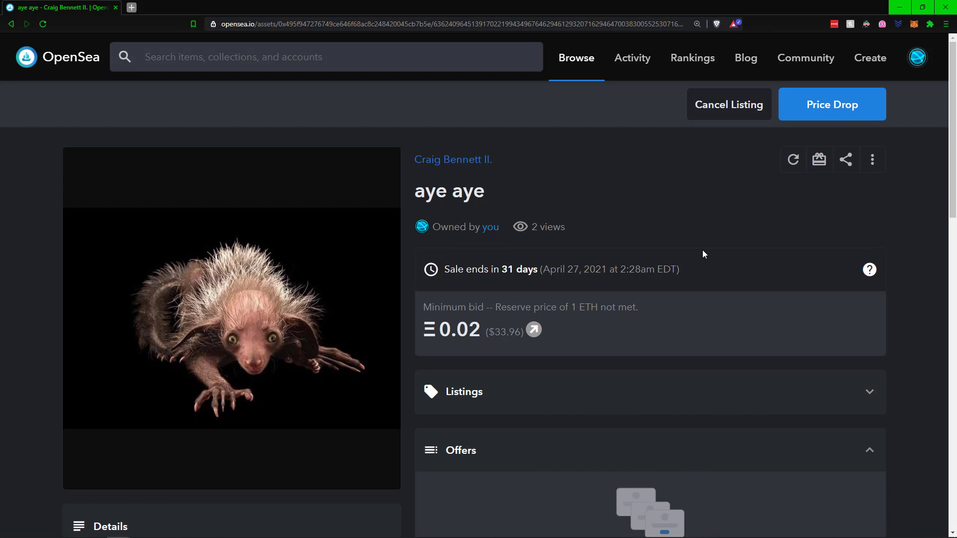
{"action": "scroll", "coordinate": [704, 251], "scroll_direction": "down", "scroll_amount": 4}
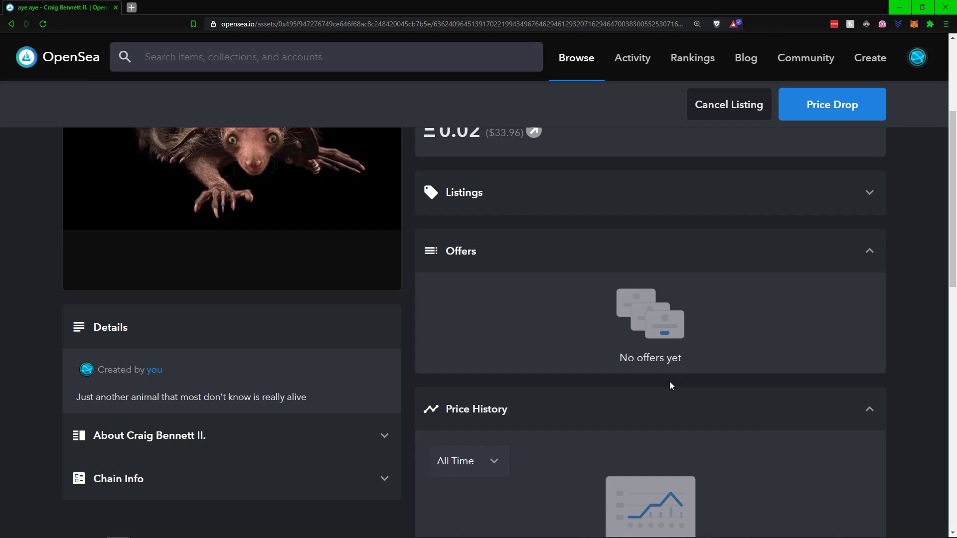
{"action": "scroll", "coordinate": [669, 382], "scroll_direction": "up", "scroll_amount": 4}
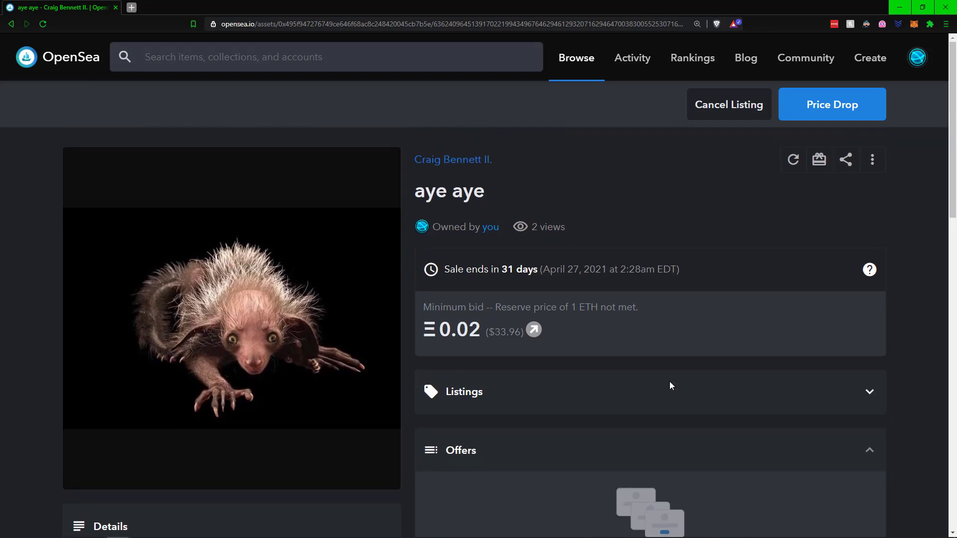